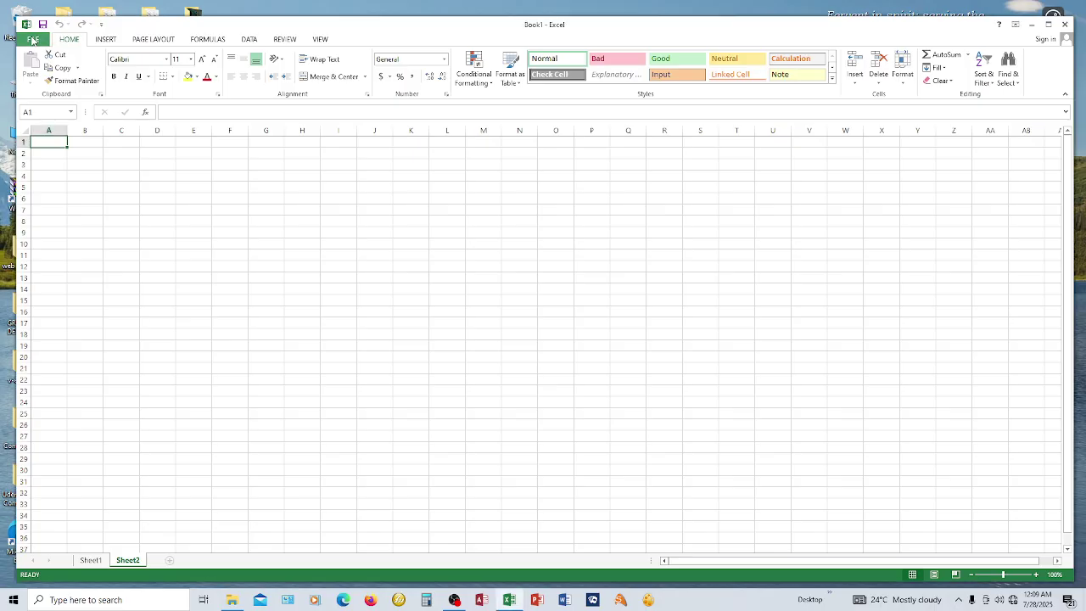
- Create a new blank workbook and close it without entering anything
left_click(32, 40)
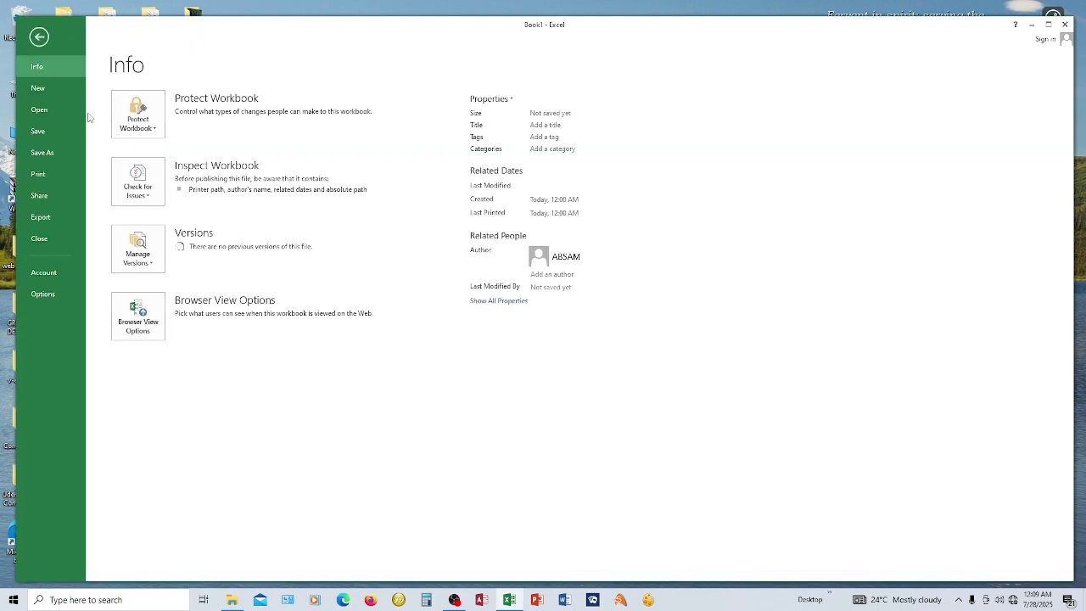
left_click(38, 89)
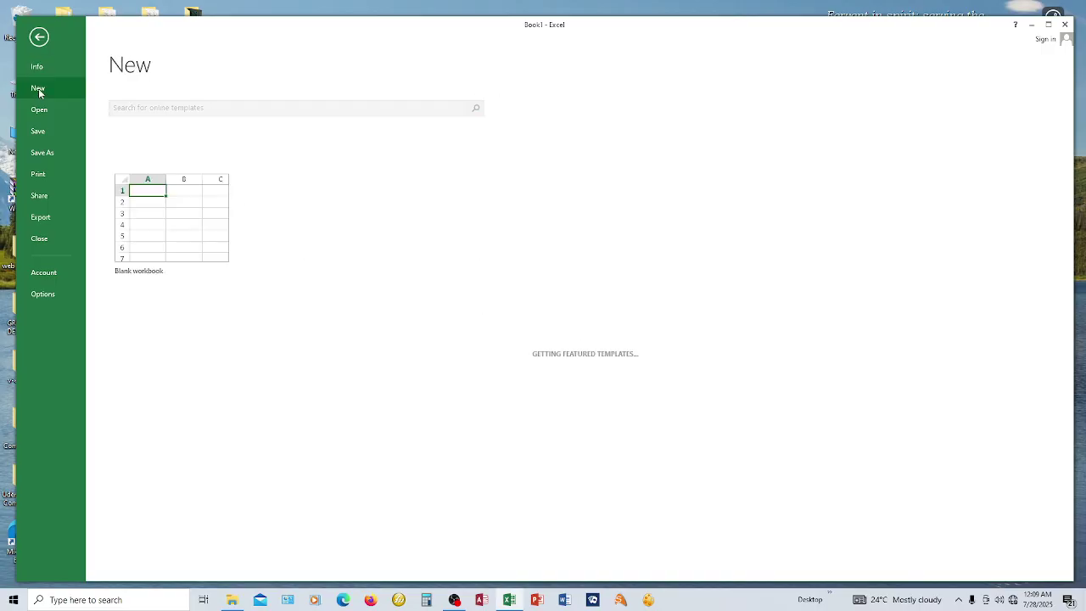
left_click(172, 226)
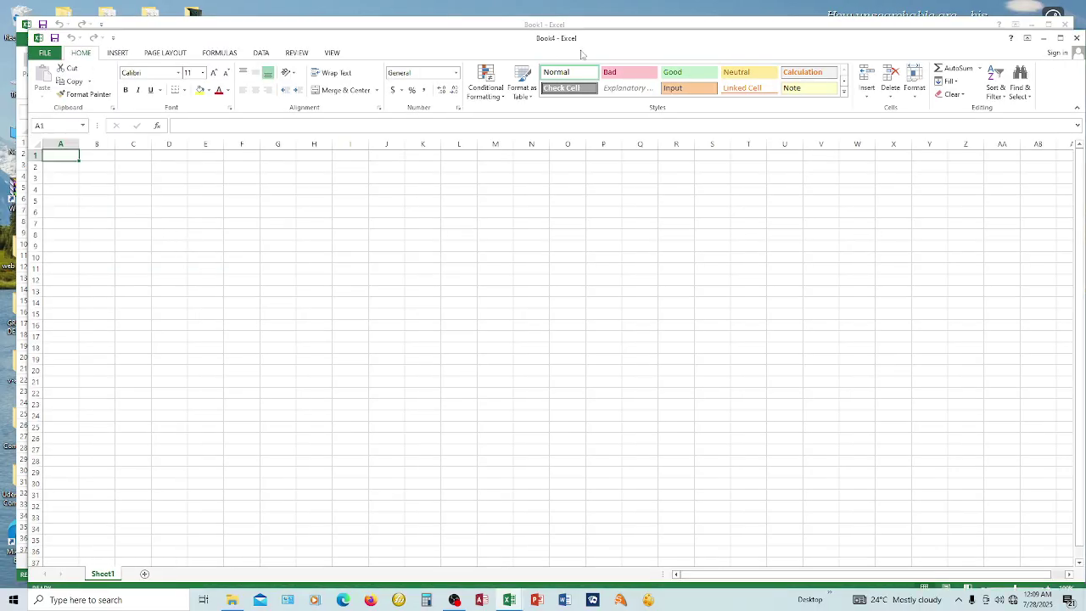
mouse_move(613, 39)
left_mouse_down()
mouse_move(608, 364)
mouse_move(611, 4)
mouse_move(606, 46)
mouse_move(605, 36)
left_mouse_up()
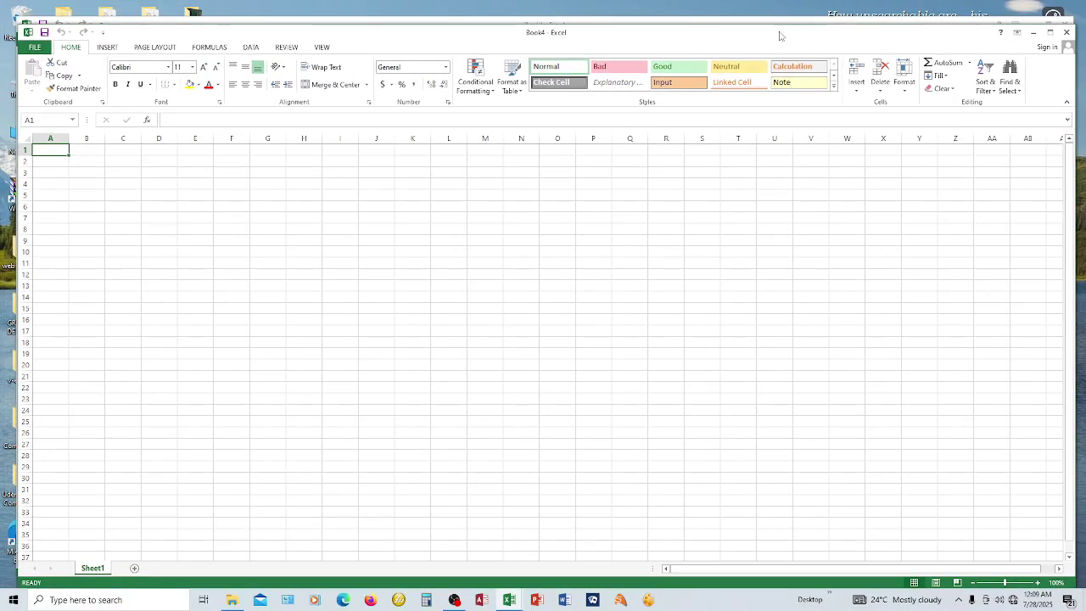
mouse_move(778, 36)
left_mouse_down()
mouse_move(756, 414)
mouse_move(780, 39)
left_mouse_up()
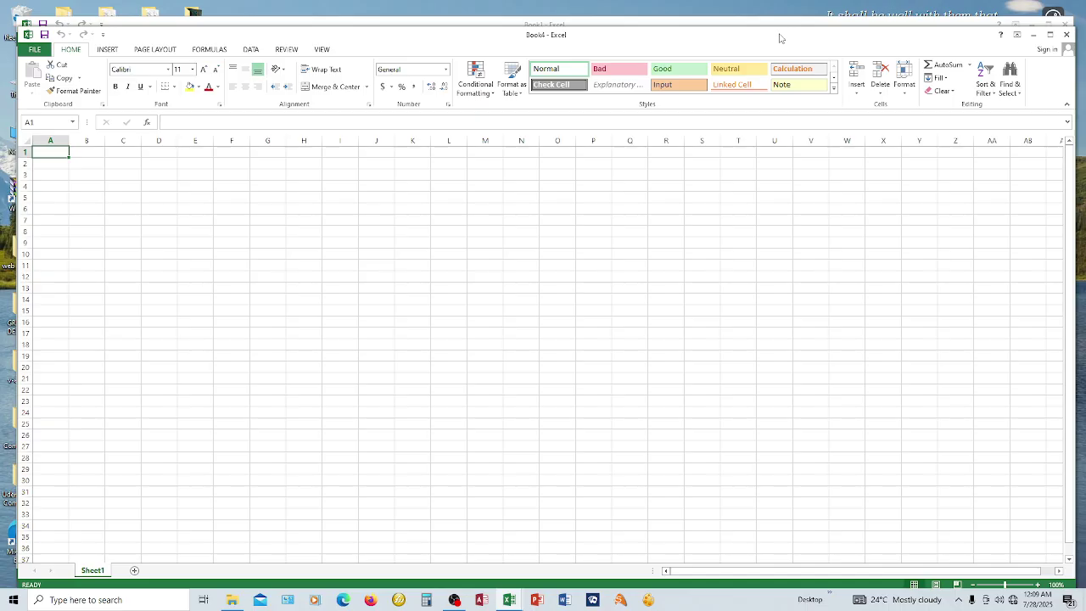
left_click(1068, 34)
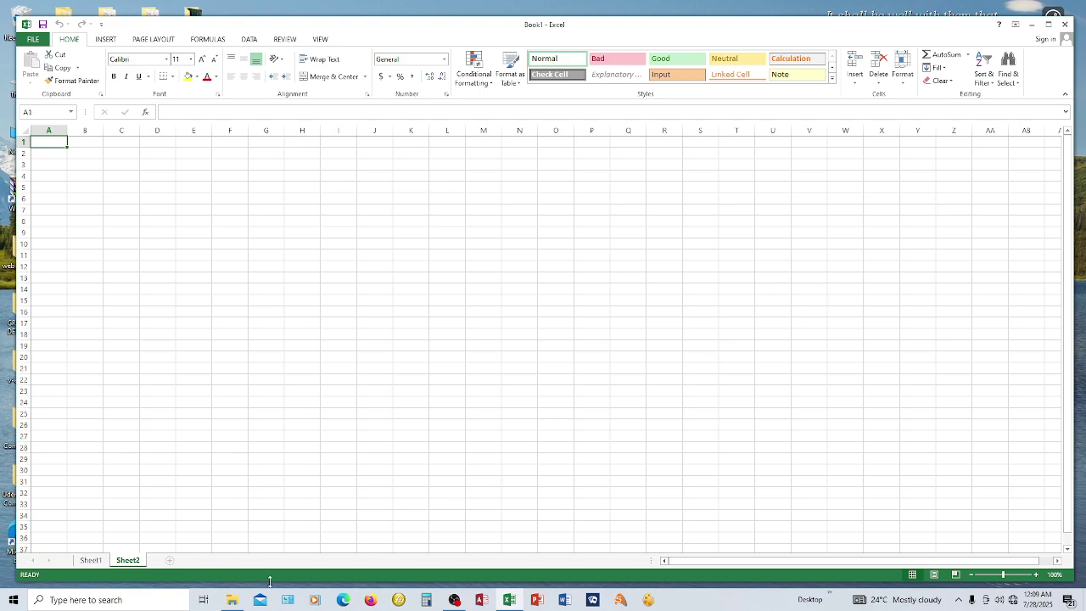
- Enter the text "demo file 1" in cell A1 of Sheet1
left_click(90, 560)
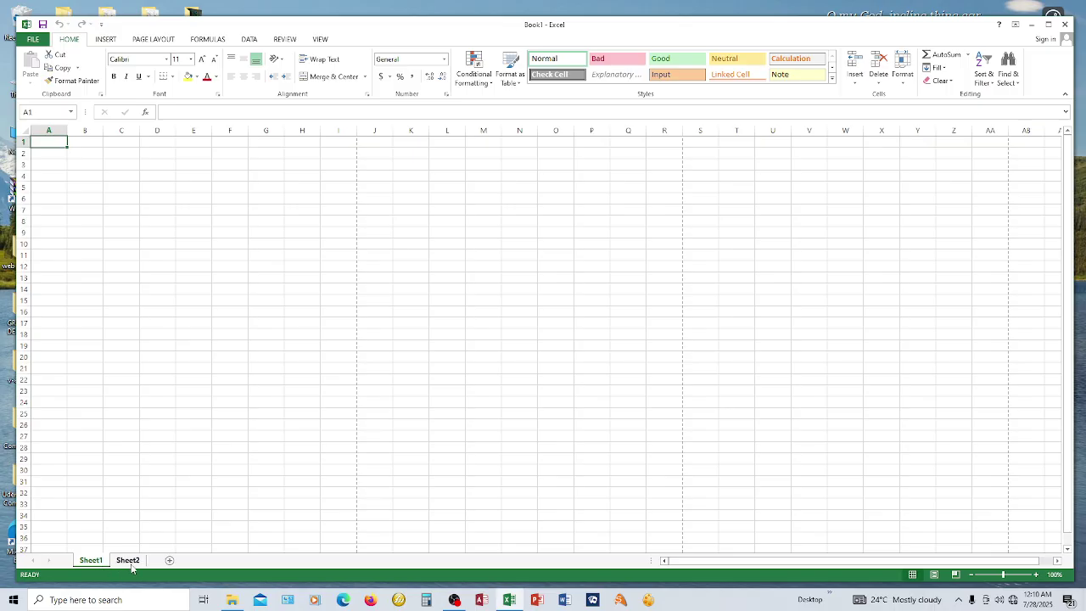
left_click(128, 562)
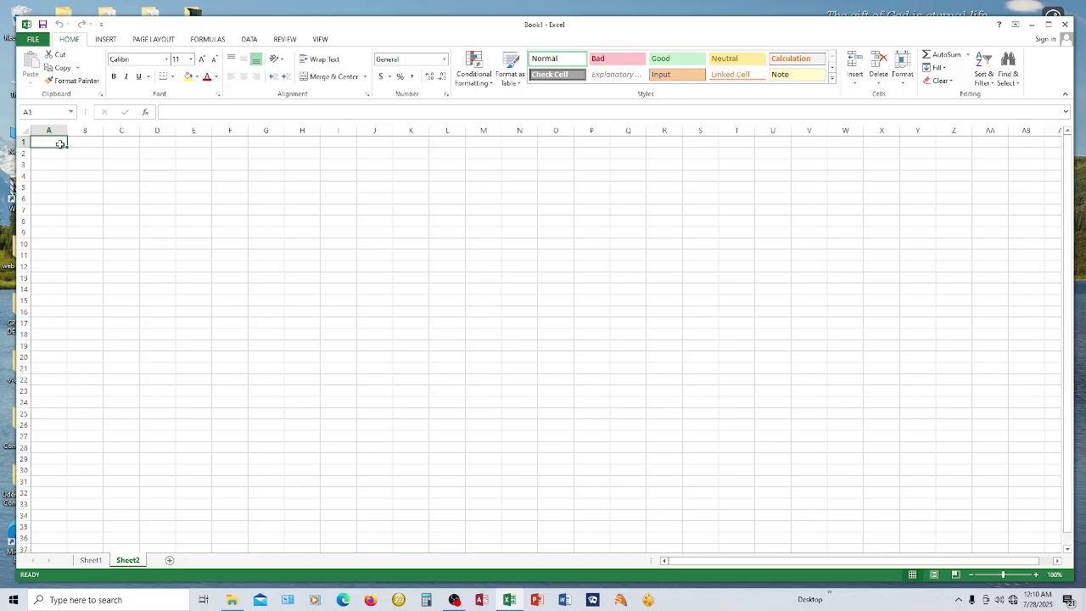
left_click(95, 561)
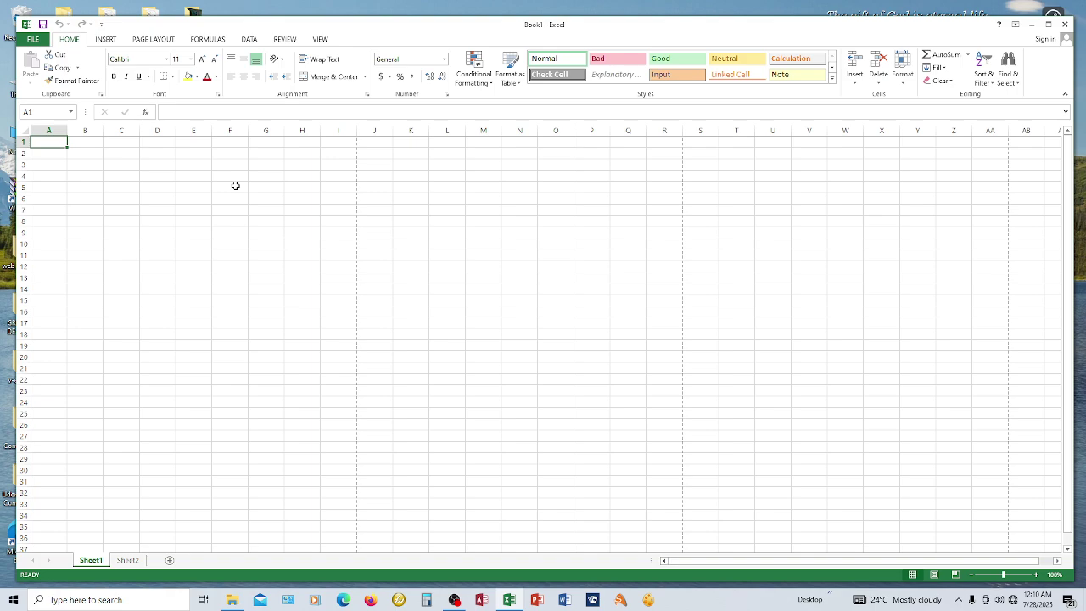
type("de")
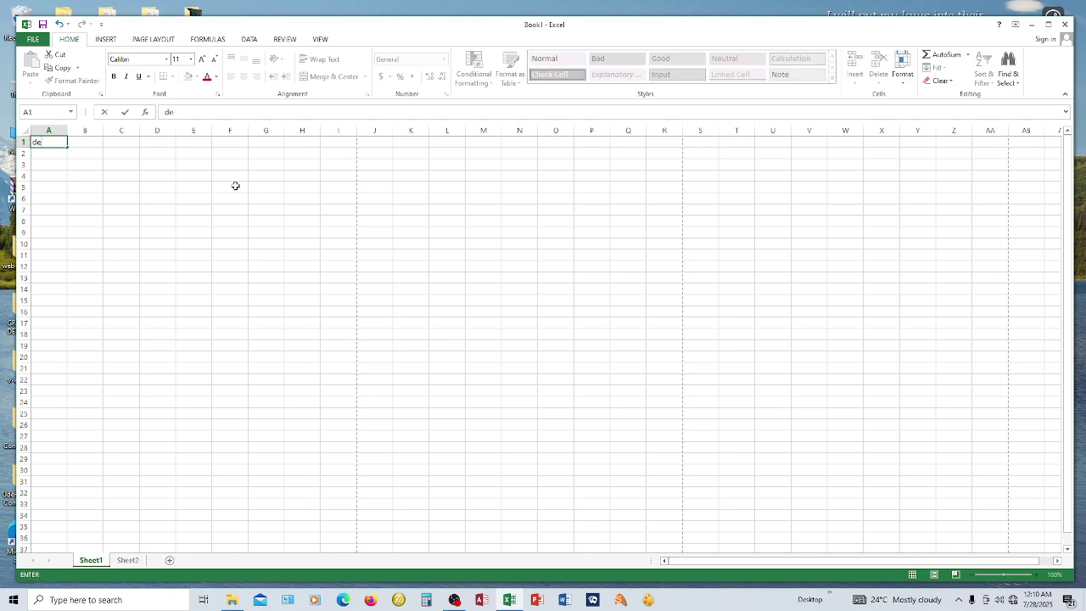
type("mo file 1")
- Format the "demo file 1" text in cell A1 as bold with font size 14
left_click_drag(71, 142, 30, 142)
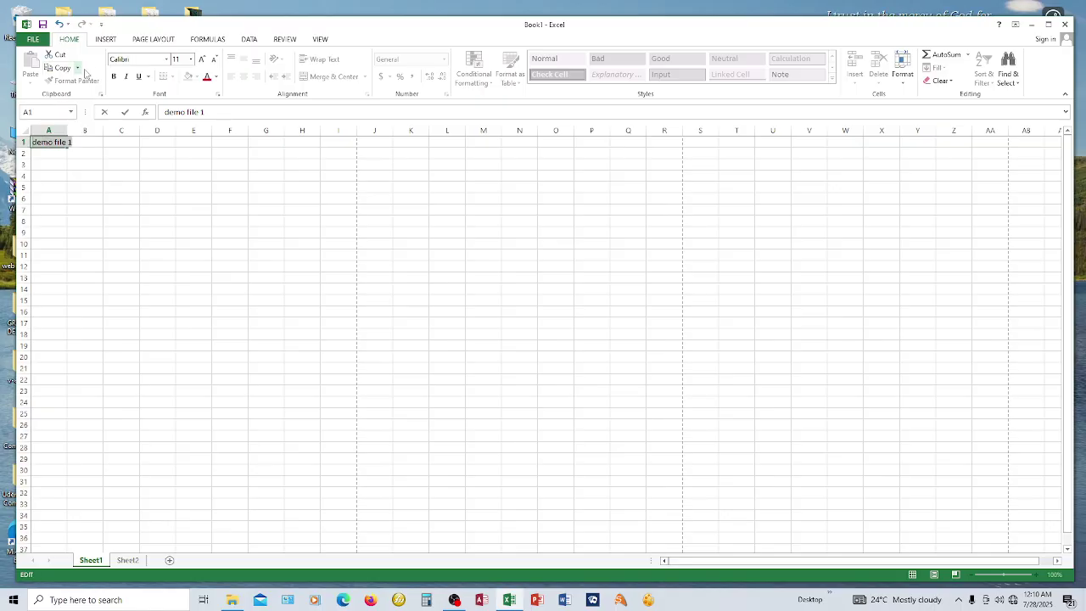
left_click(114, 76)
left_click(191, 59)
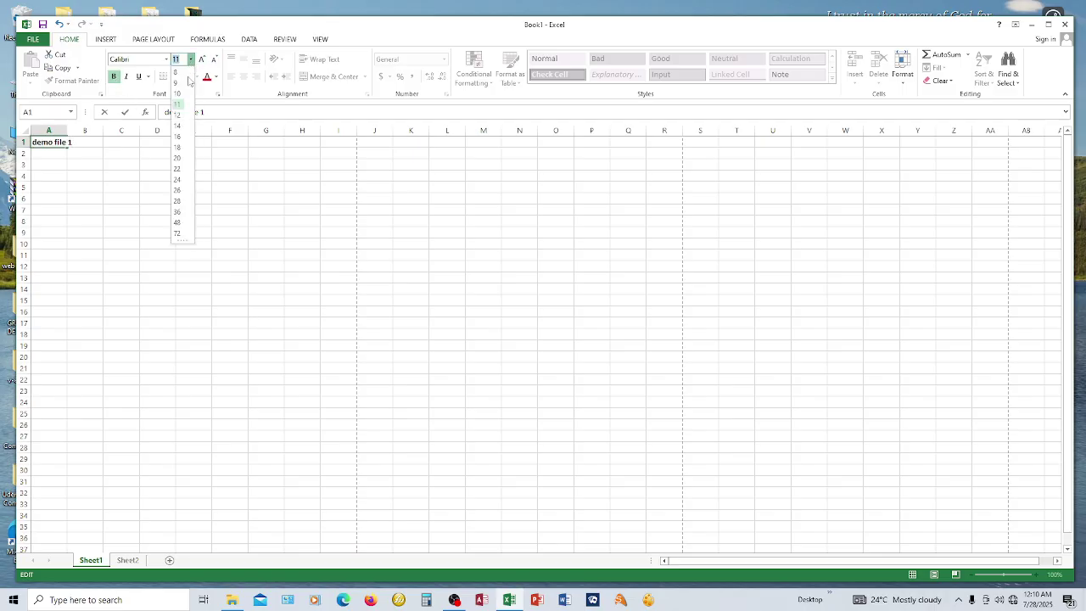
left_click(178, 126)
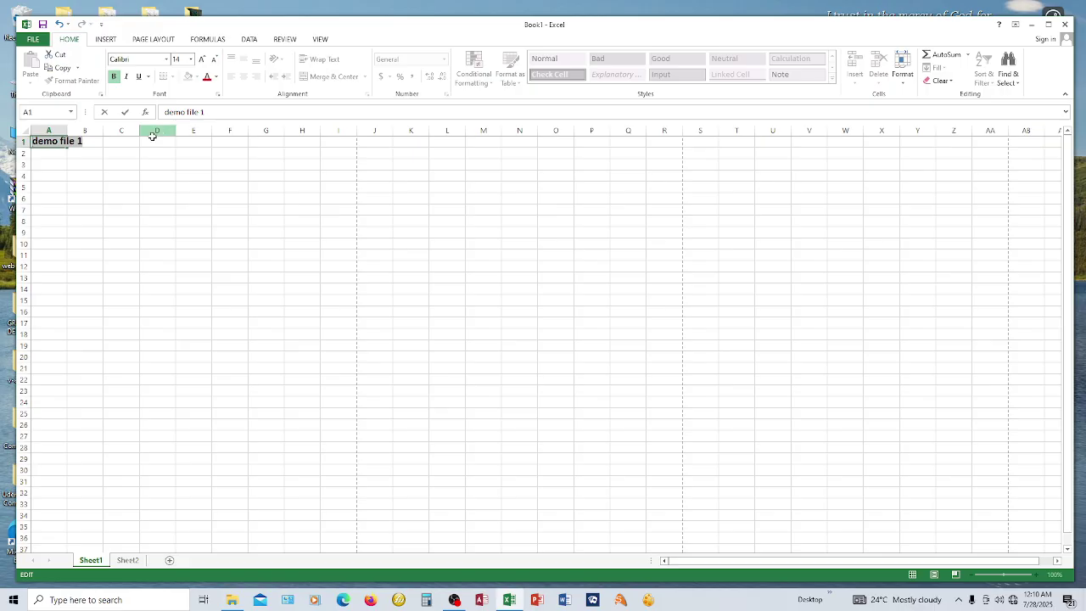
left_click(115, 252)
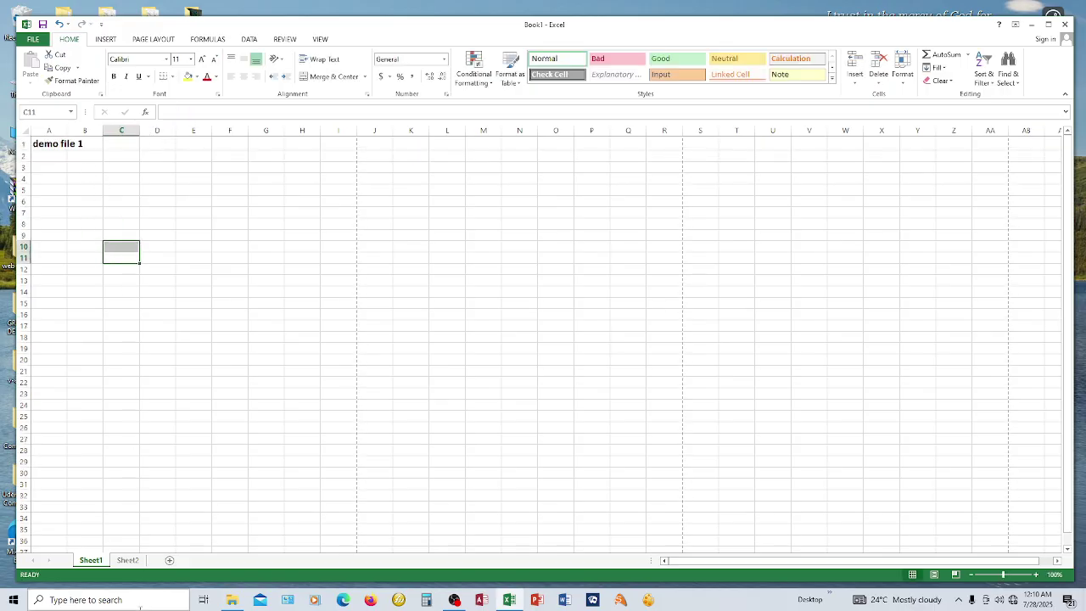
- Enter "demo file 2" in cell A1 of Sheet2 and format it as bold with font size 14
left_click(129, 561)
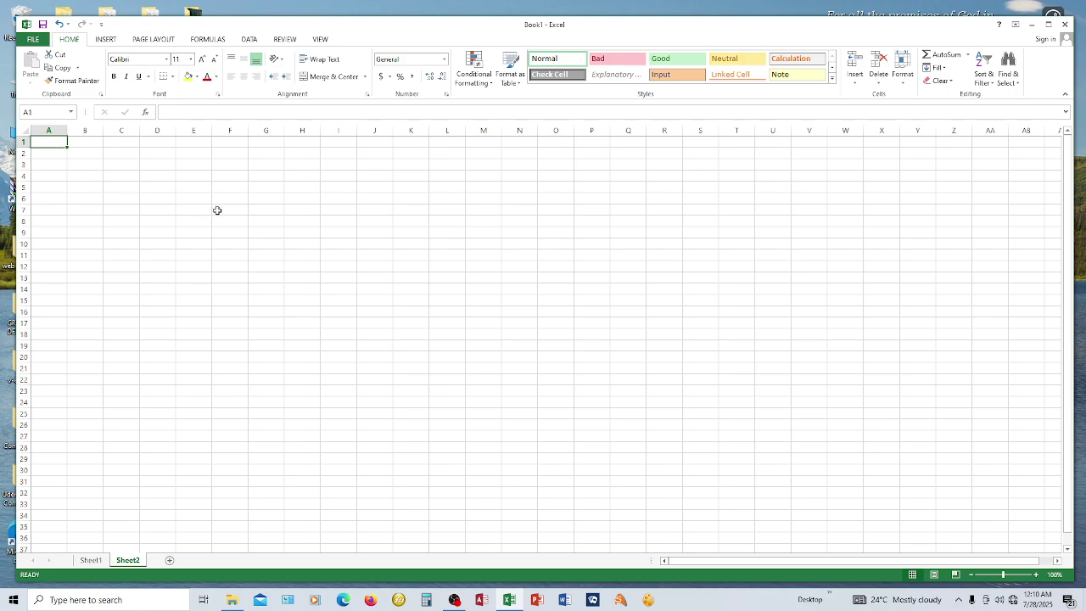
type("demo file 2")
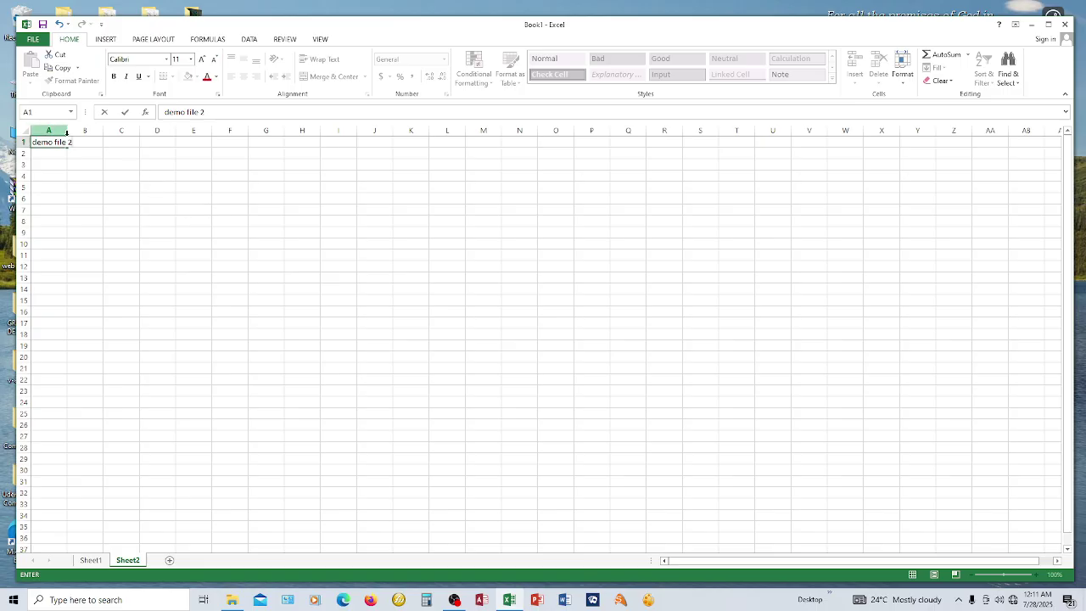
left_click_drag(74, 144, 31, 143)
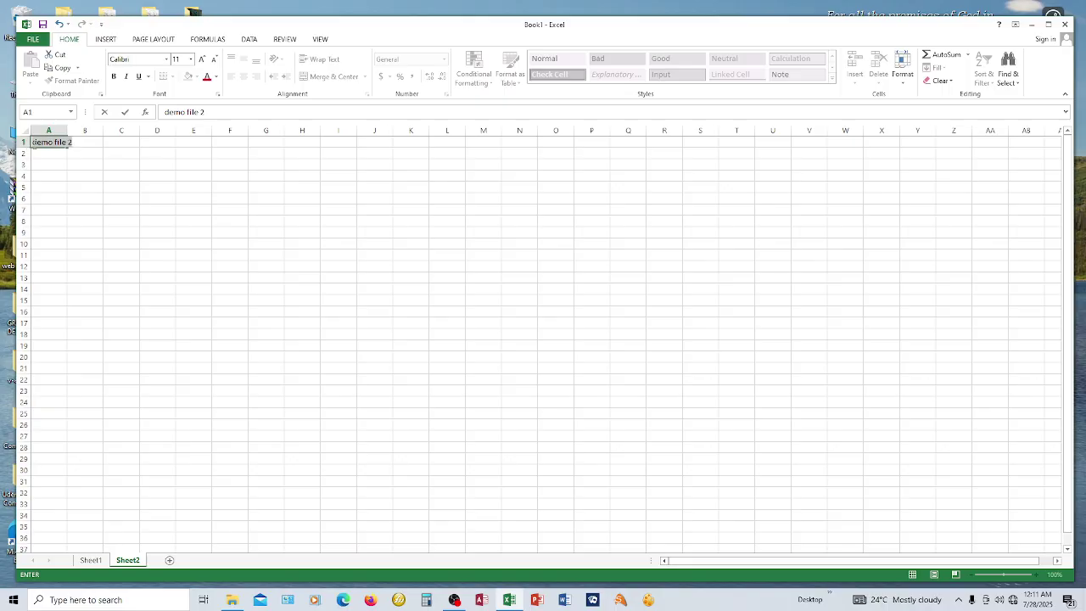
left_click(114, 77)
left_click(190, 60)
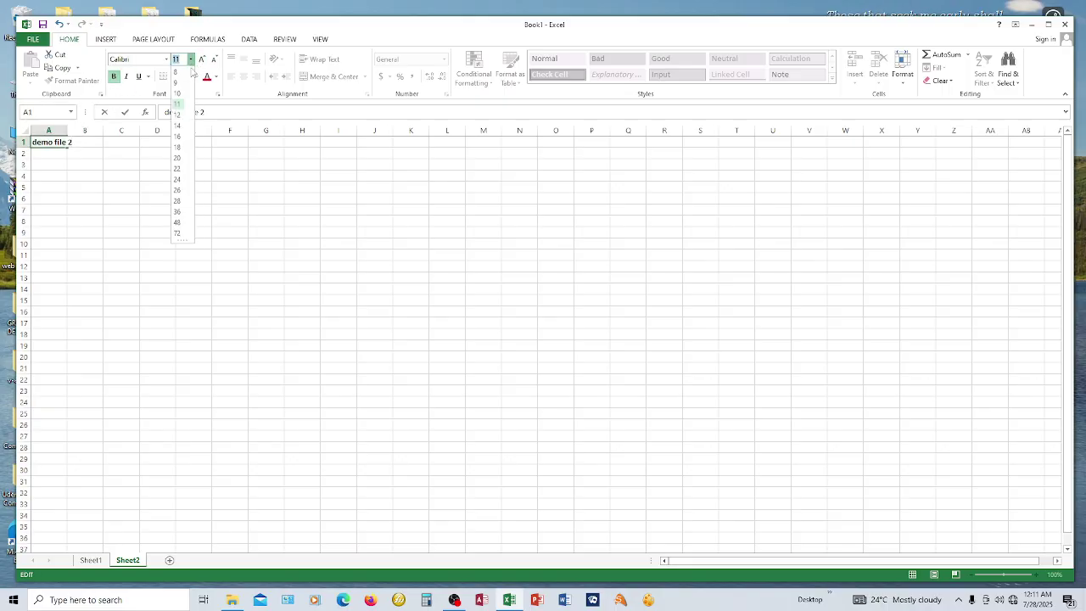
left_click(178, 126)
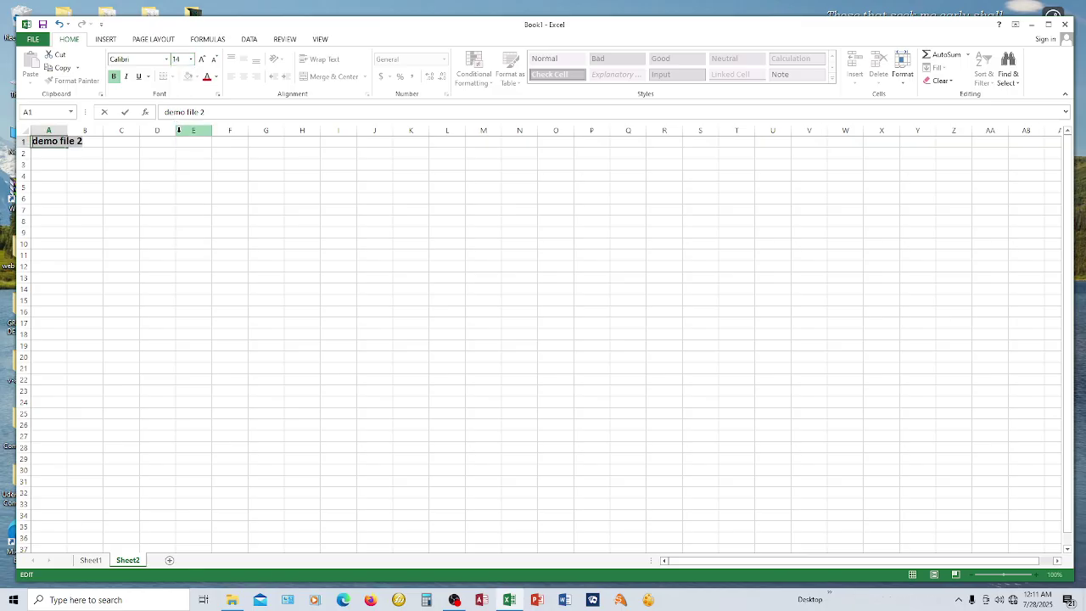
- Increase the "demo file 2" text to font size 18 and widen column A slightly
left_click(192, 60)
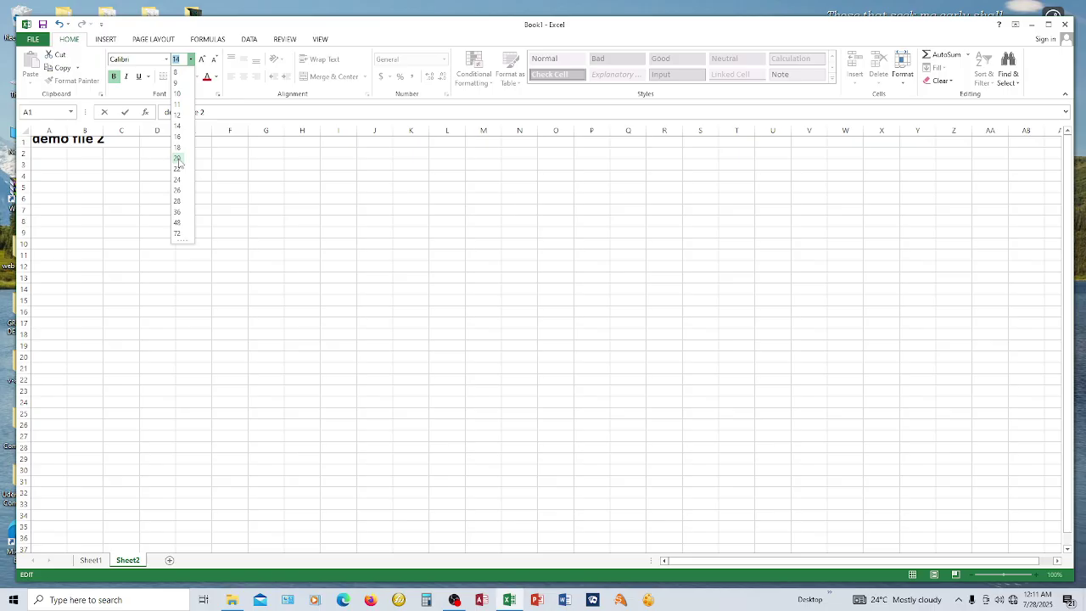
left_click(178, 147)
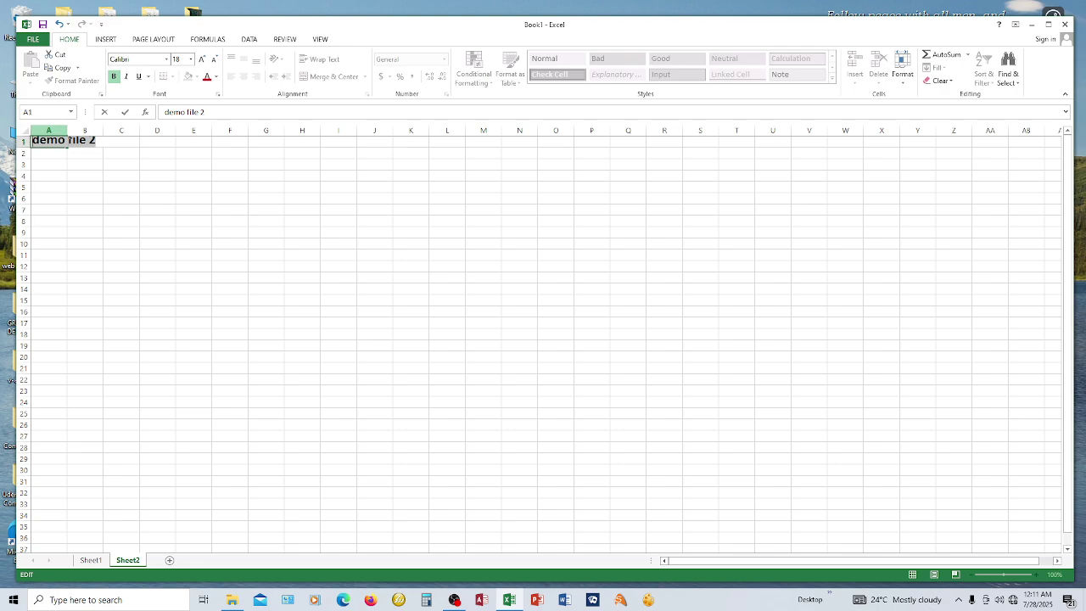
left_click(71, 162)
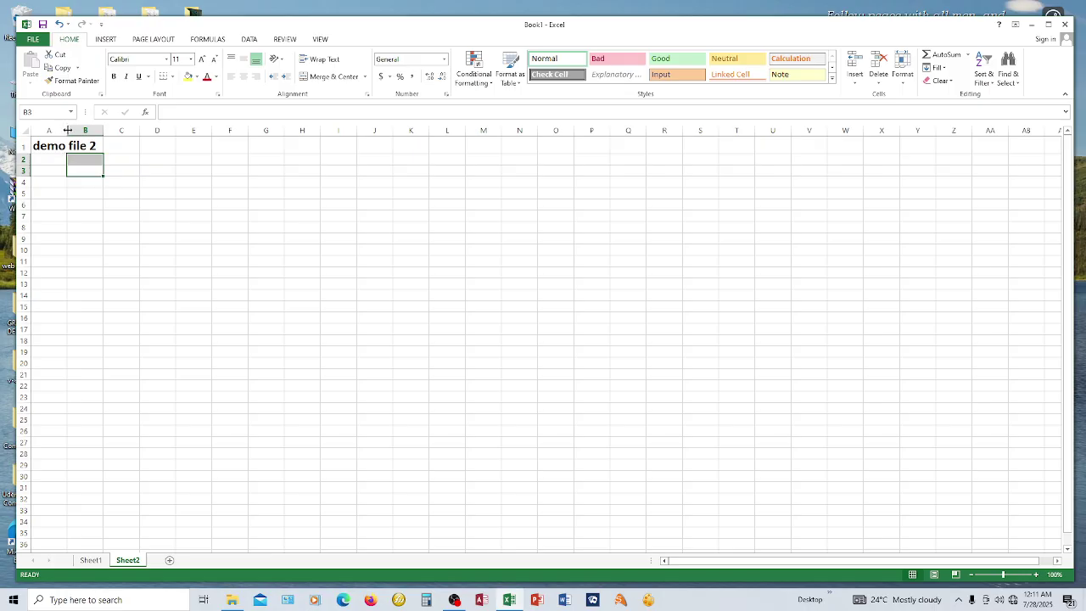
left_click_drag(67, 130, 81, 130)
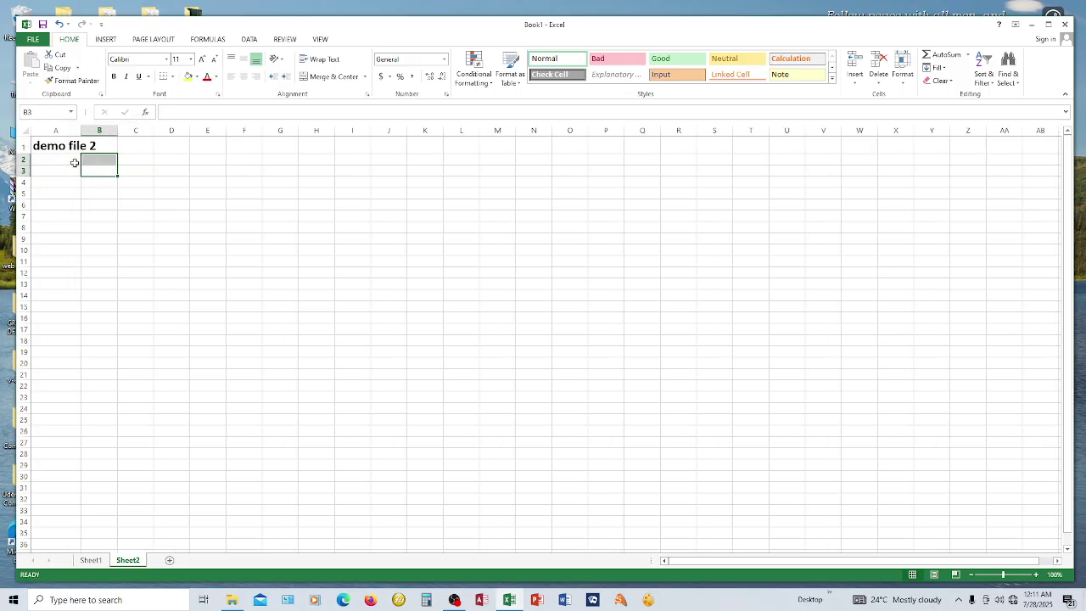
left_click(77, 217)
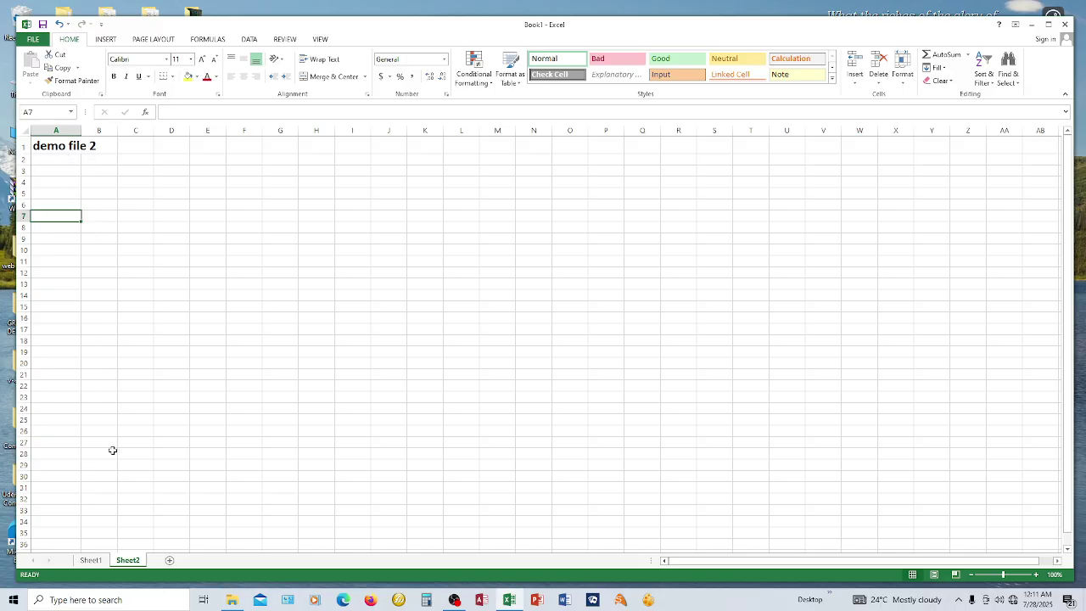
- Review Sheet1 and Sheet2, and add two new worksheets after Sheet2
left_click(91, 560)
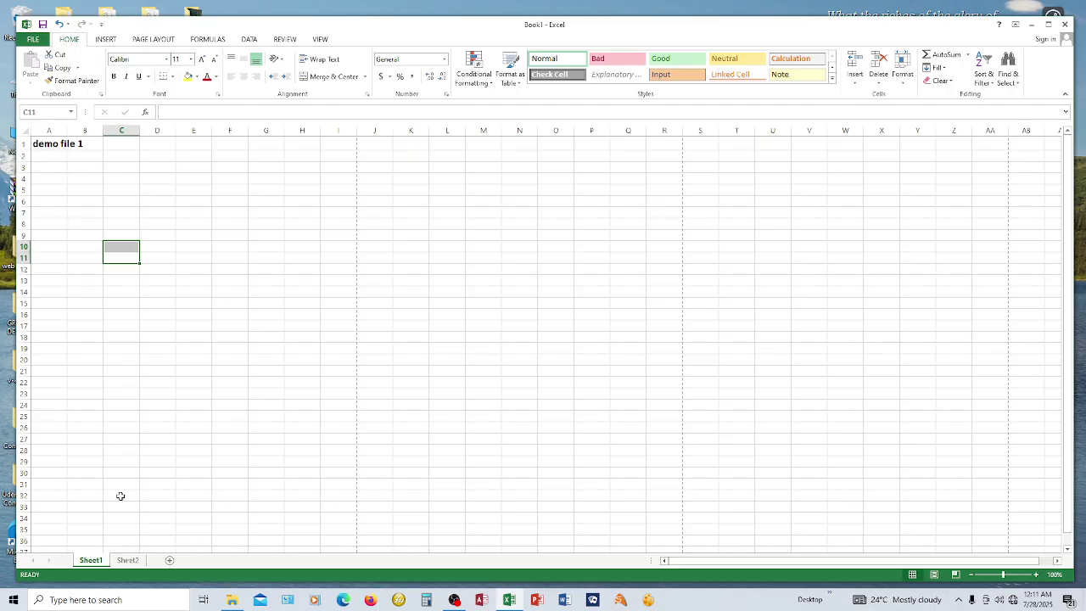
left_click(129, 560)
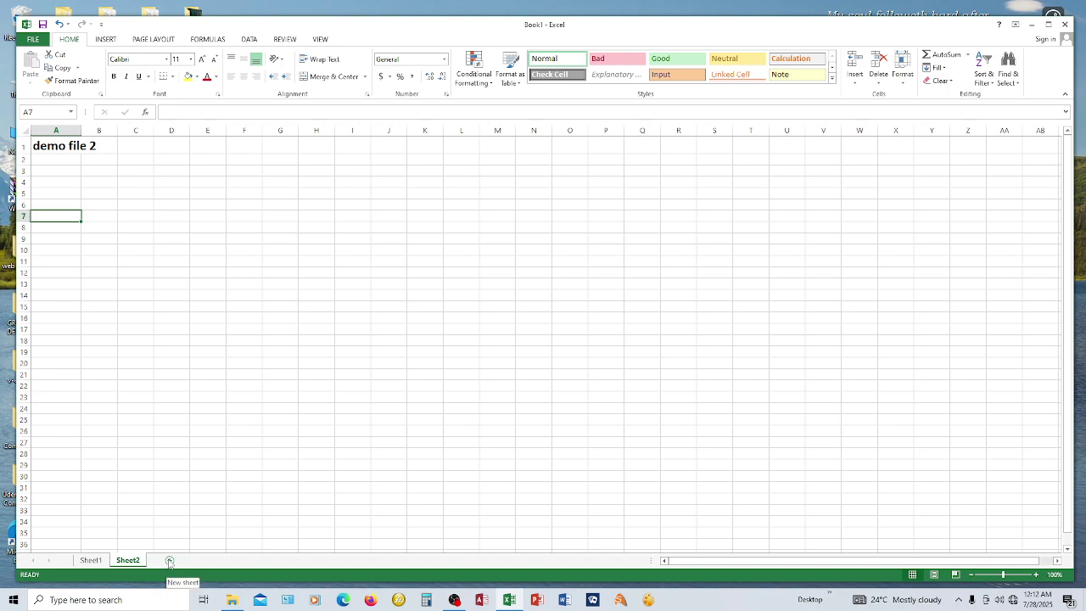
left_click(169, 561)
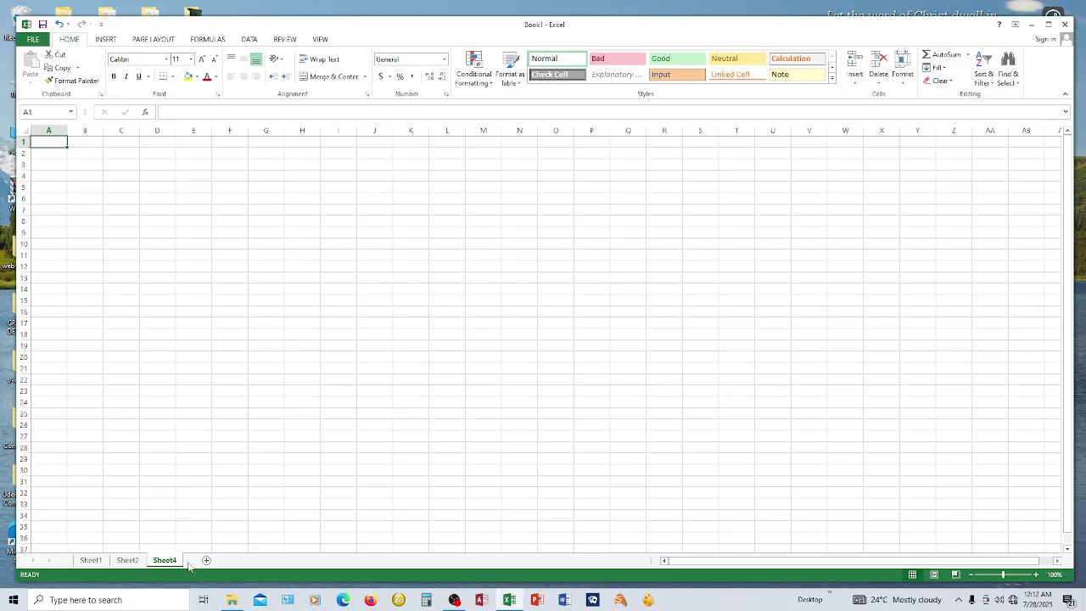
left_click(206, 560)
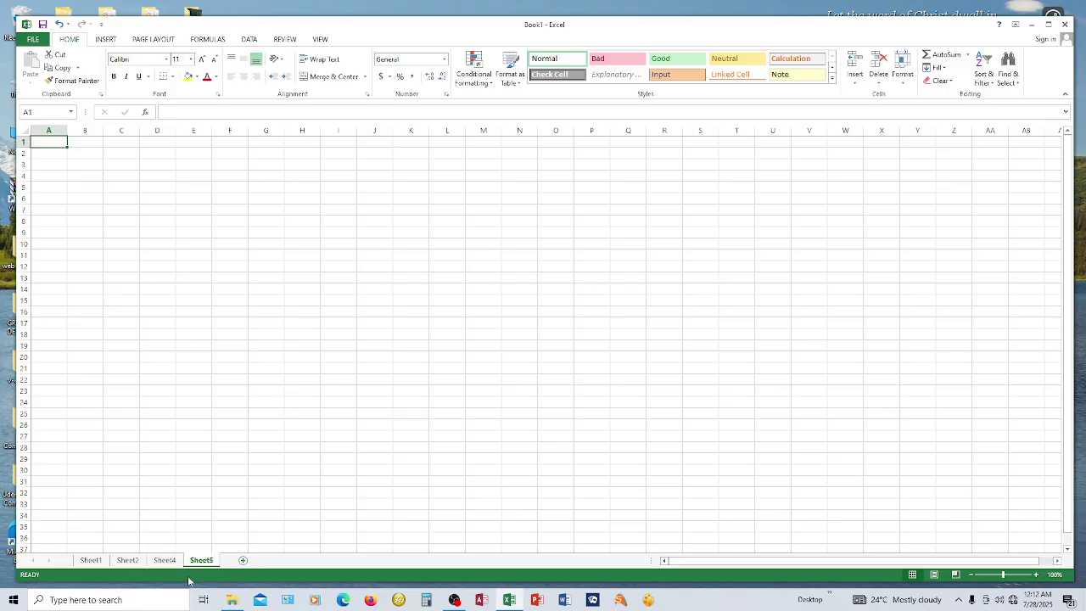
- Rename the Sheet1 worksheet as "demo 1"
left_click(90, 560)
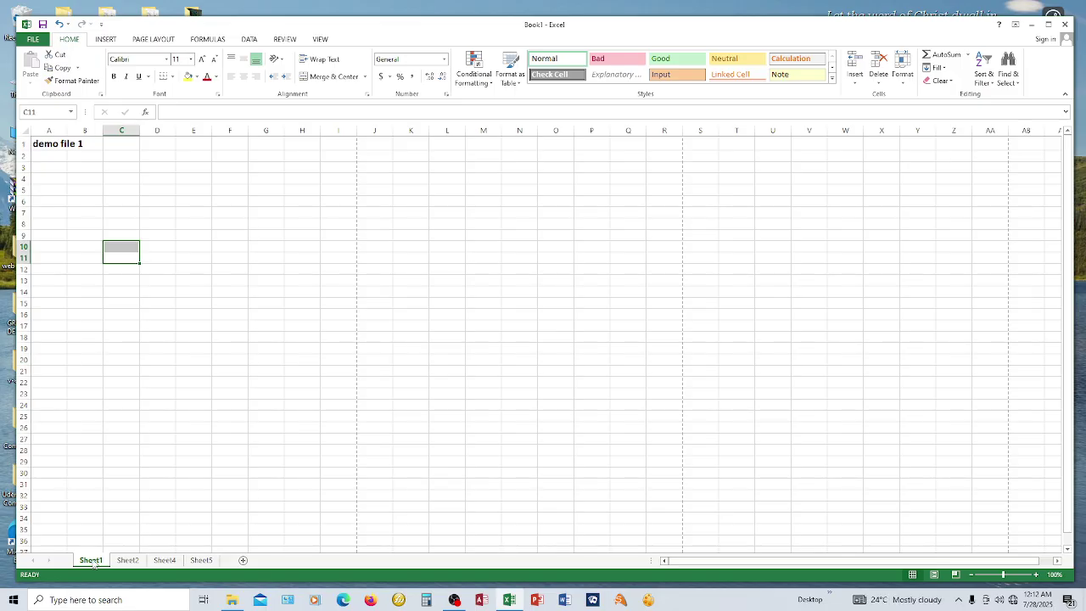
double_click(91, 561)
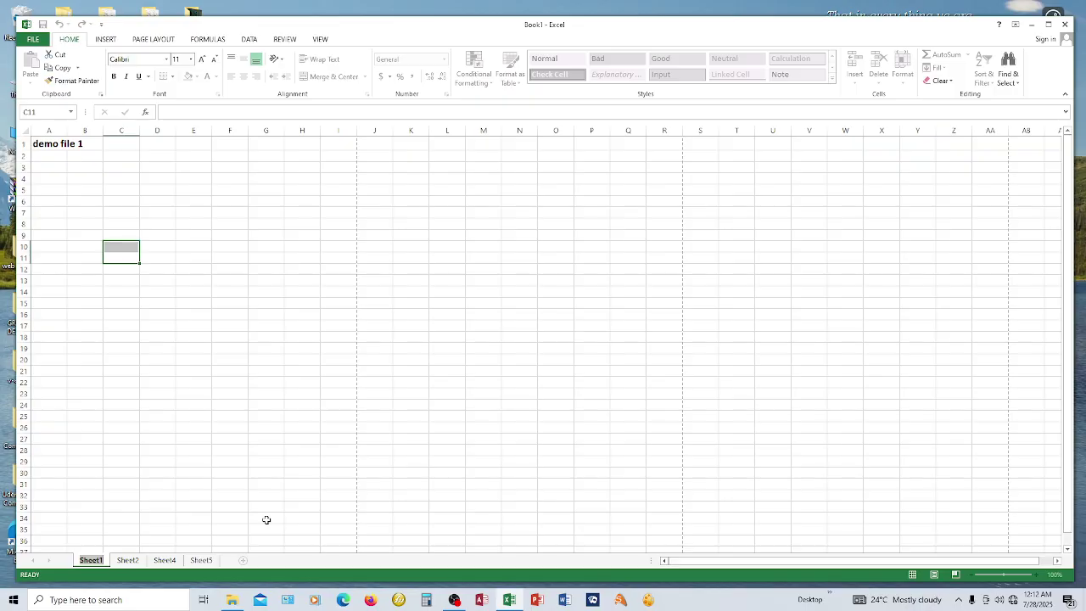
type("demo 1")
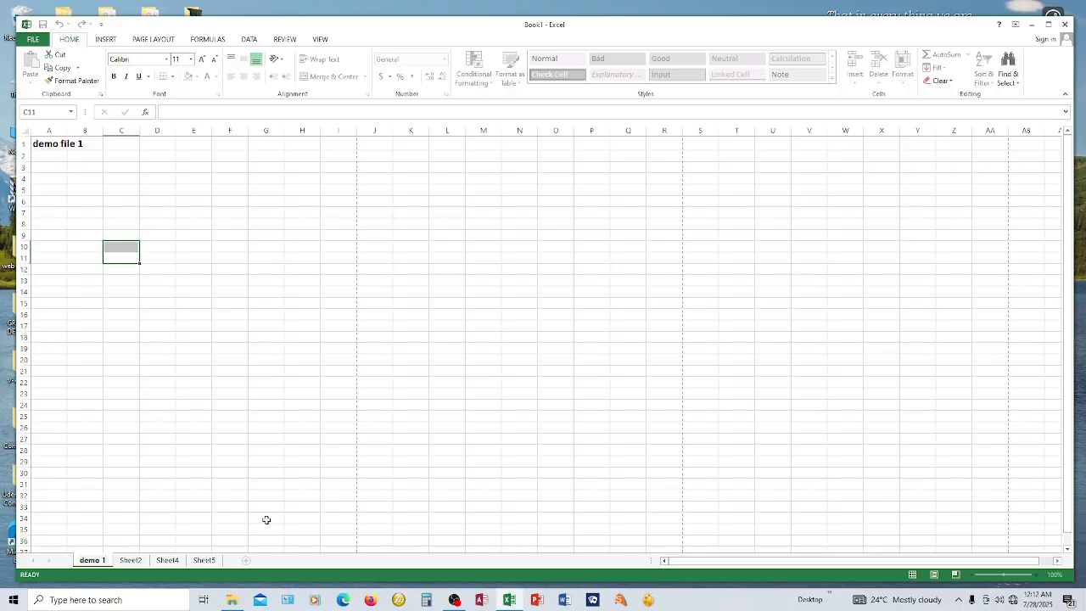
- Rename the Sheet2 worksheet as "demo 2"
left_click(130, 560)
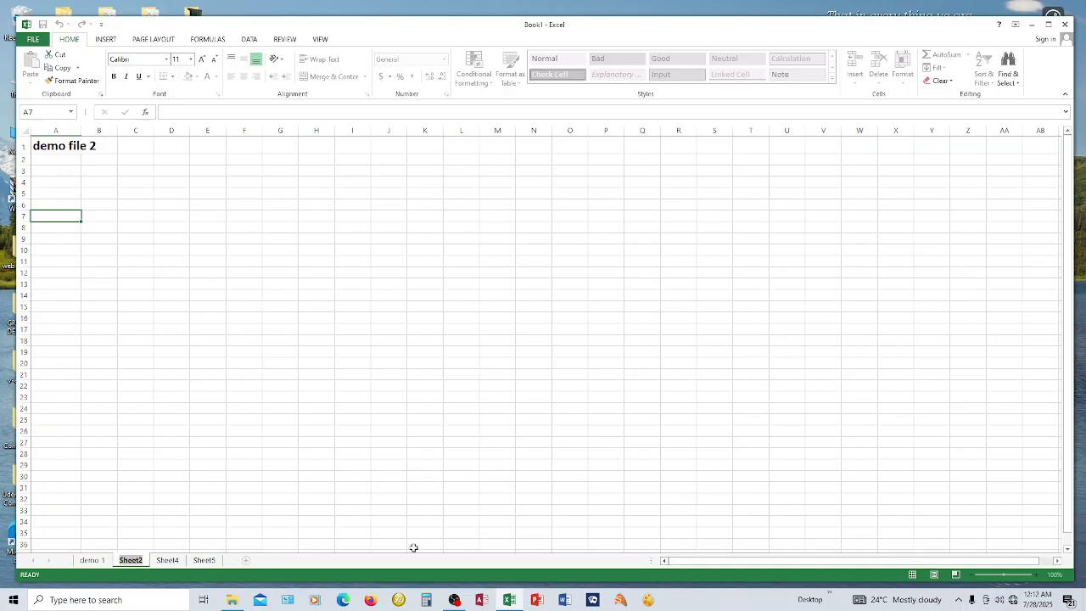
key("alt+h")
type("orde")
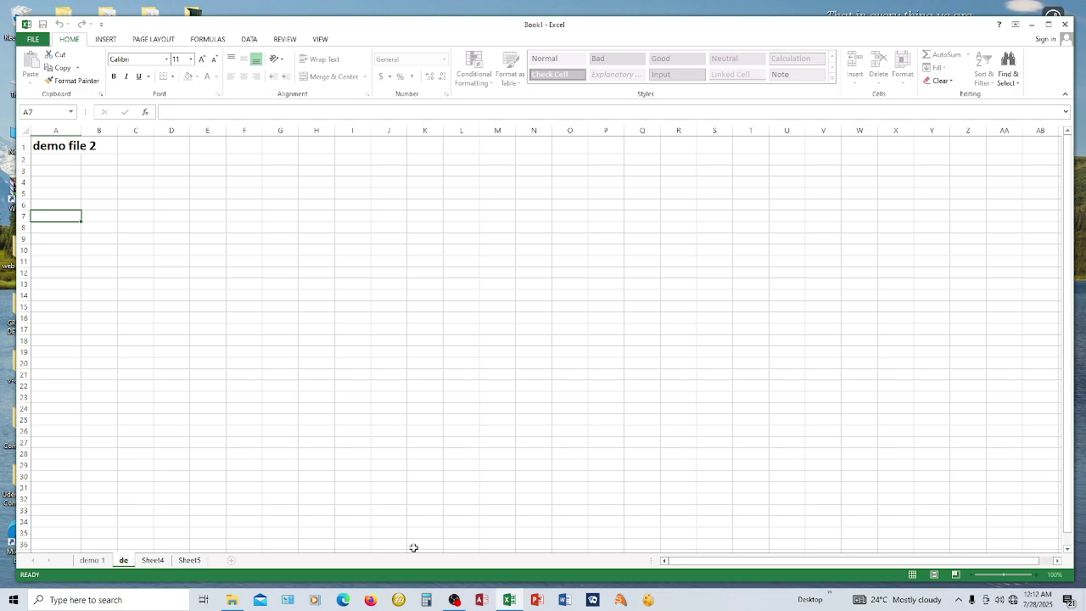
type("mo 2")
key("Return")
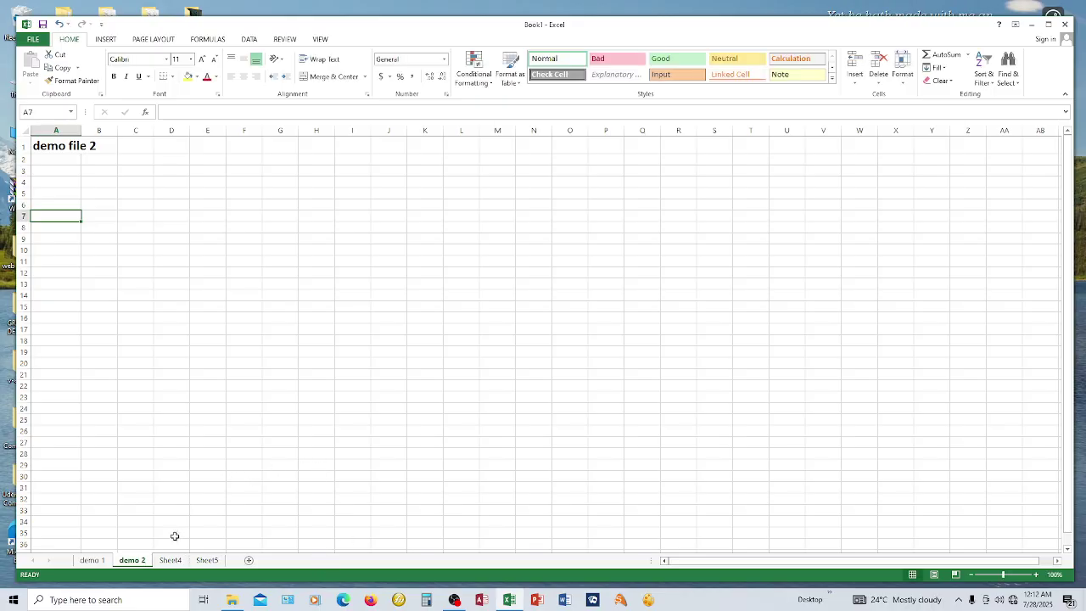
- Insert two new worksheets between the "demo 1" and "demo 2" sheets
left_click(94, 565)
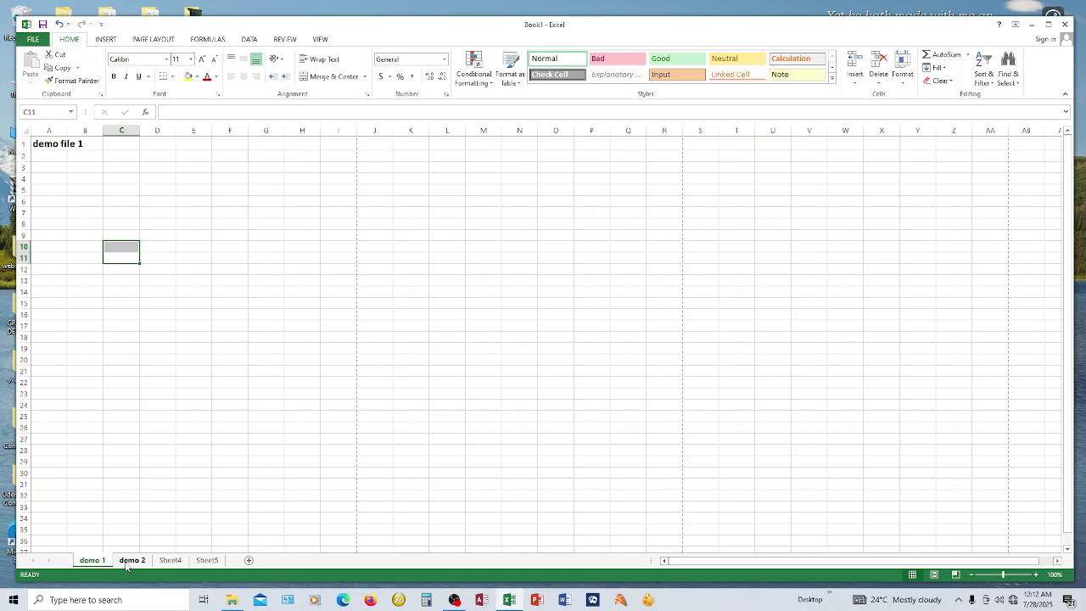
left_click(249, 562)
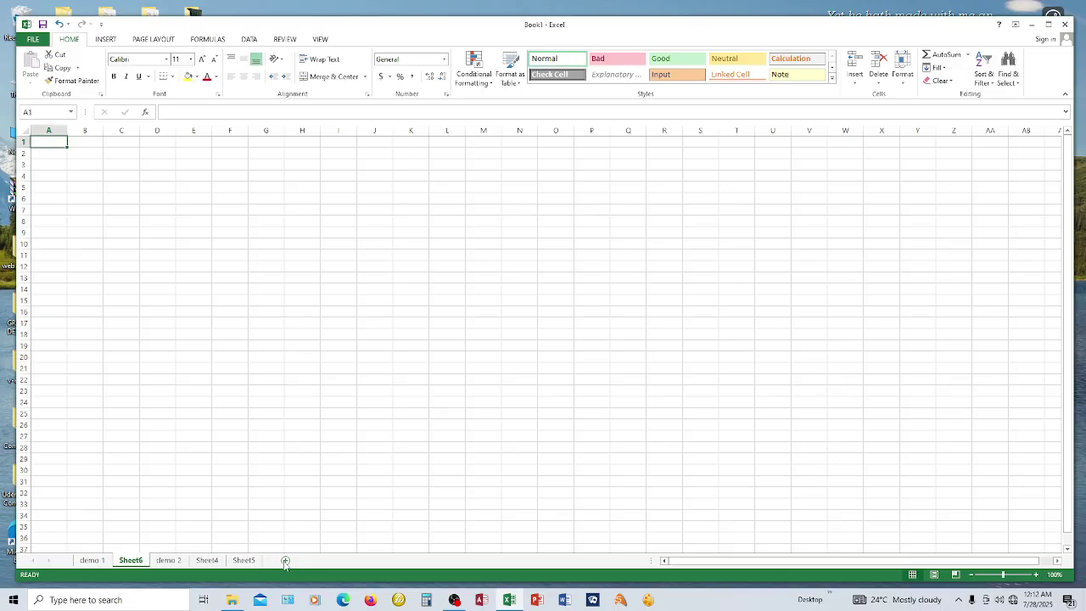
left_click(285, 561)
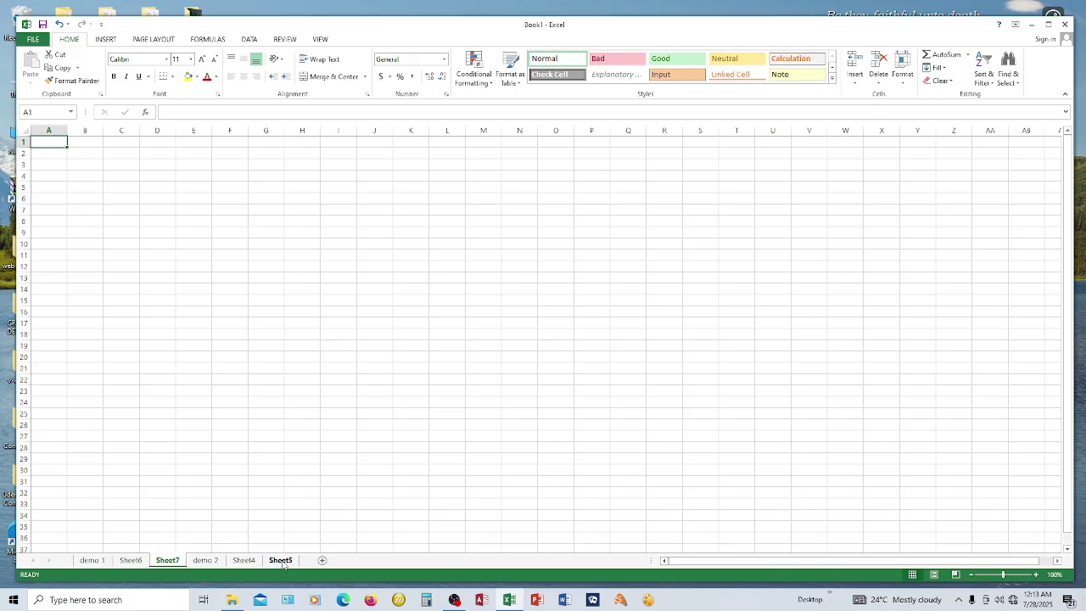
- Delete the Sheet5 worksheet from the workbook
left_click(284, 563)
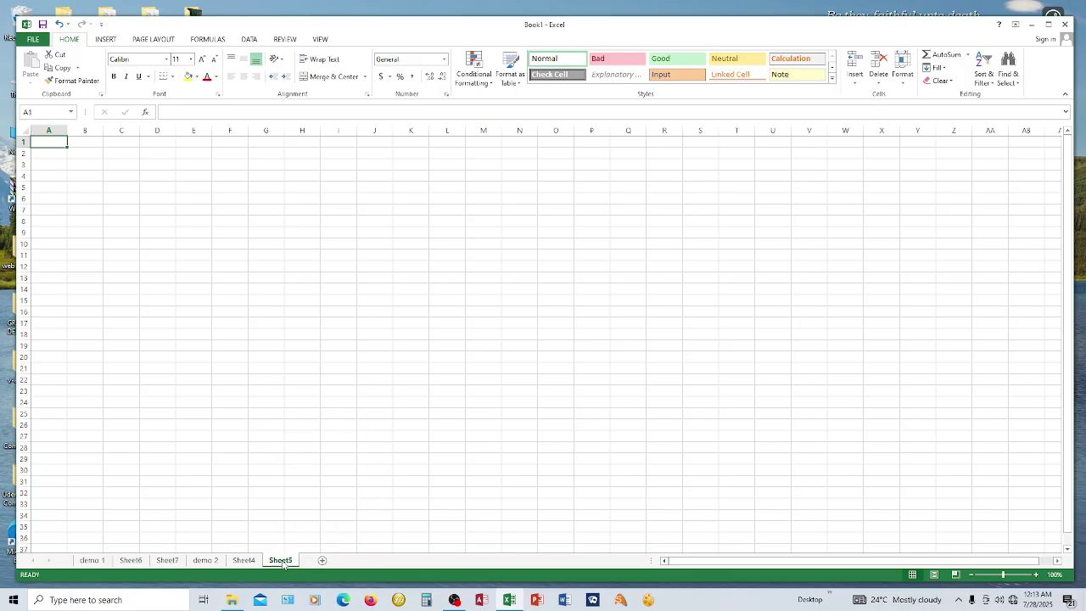
right_click(283, 563)
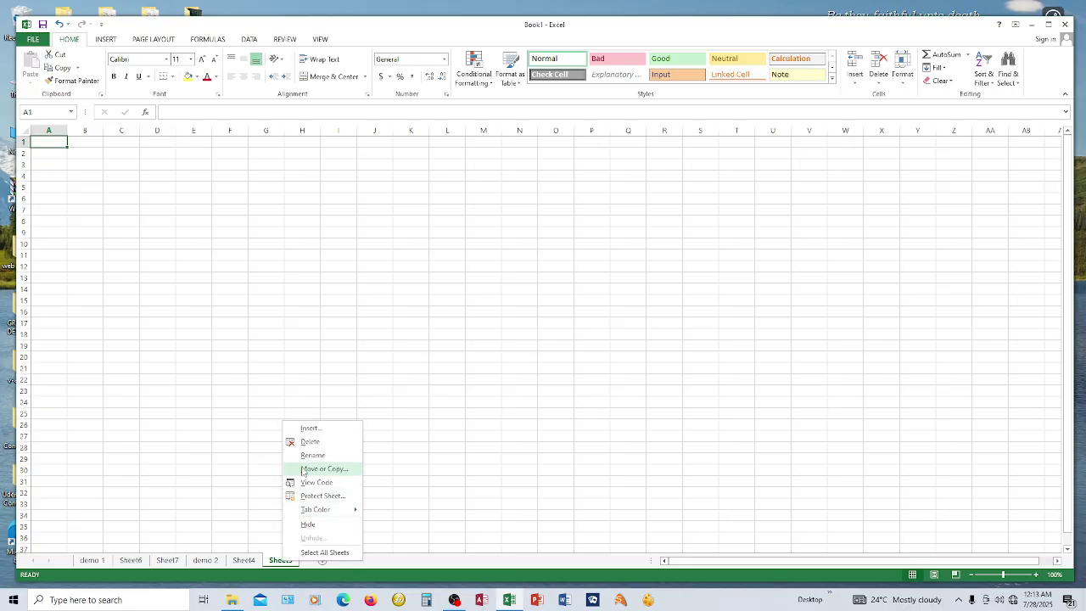
left_click(307, 443)
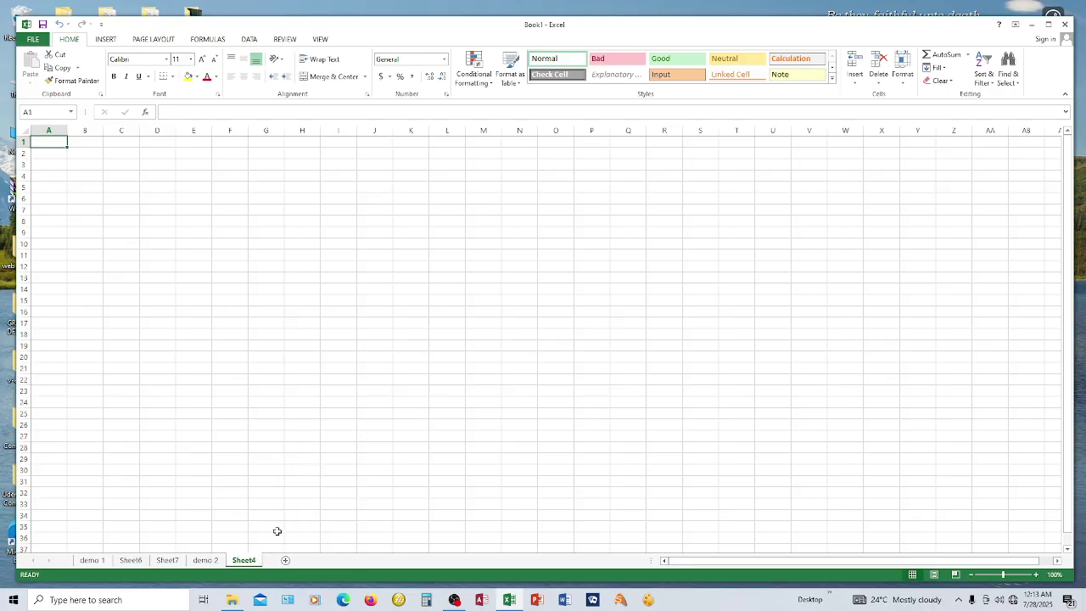